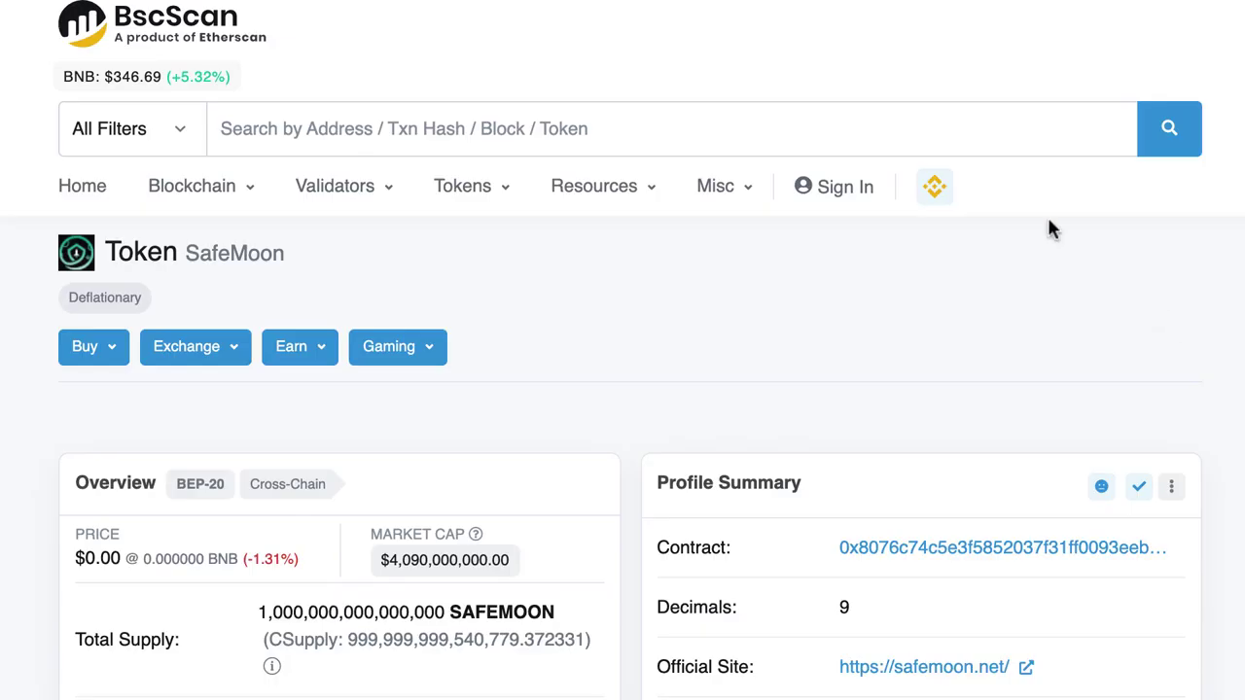
Open the SafeMoon token's holders list and copy the address of the rank 1 holder
scroll(1050, 227, down, 6)
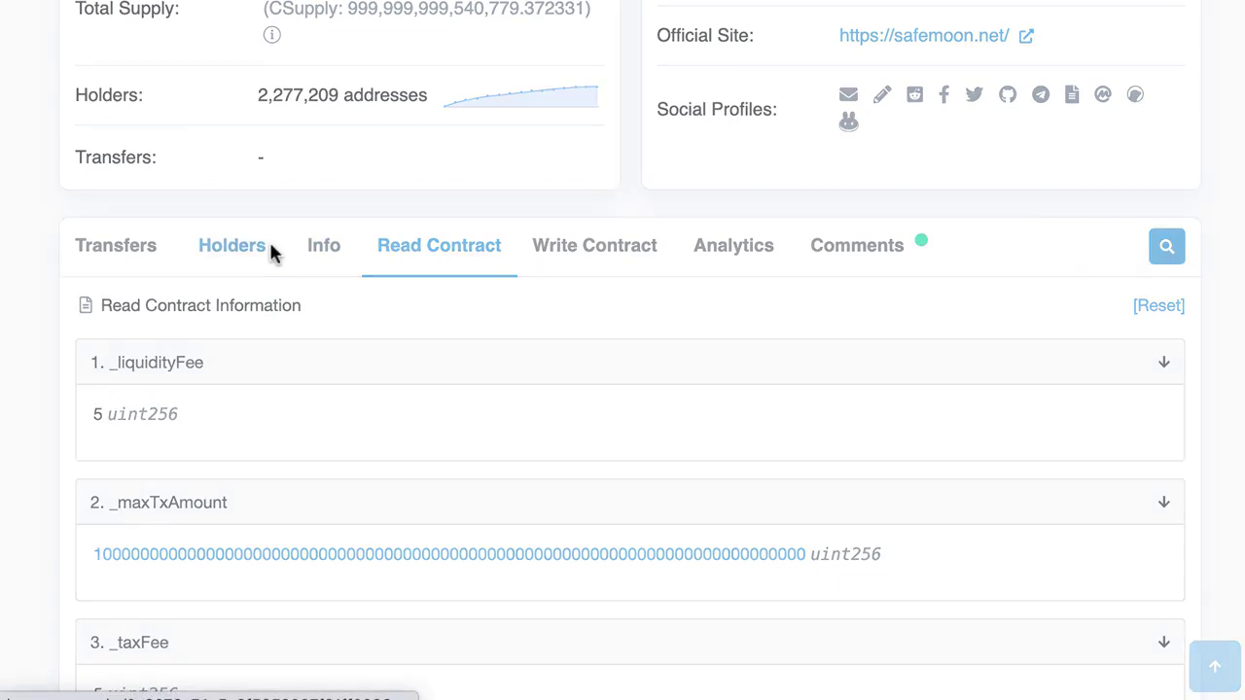
click(272, 248)
scroll(824, 357, down, 1)
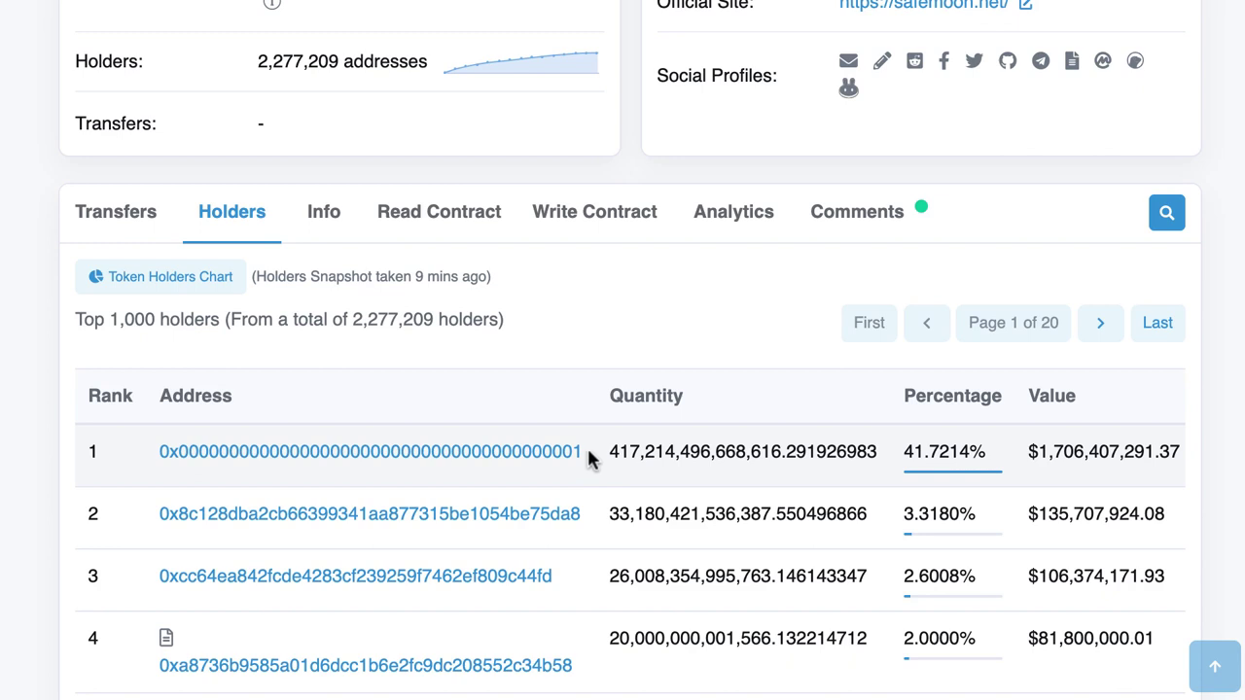
drag(586, 452, 159, 453)
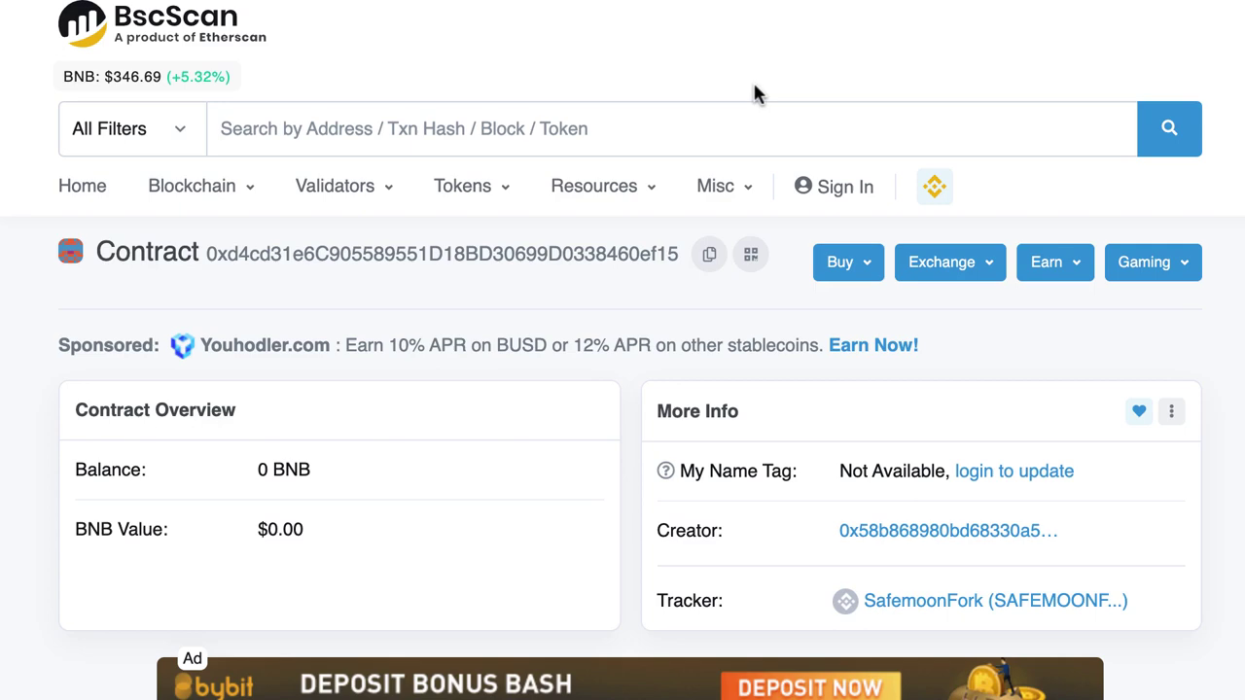
Open the write functions of the SafemoonFork contract
scroll(658, 103, down, 5)
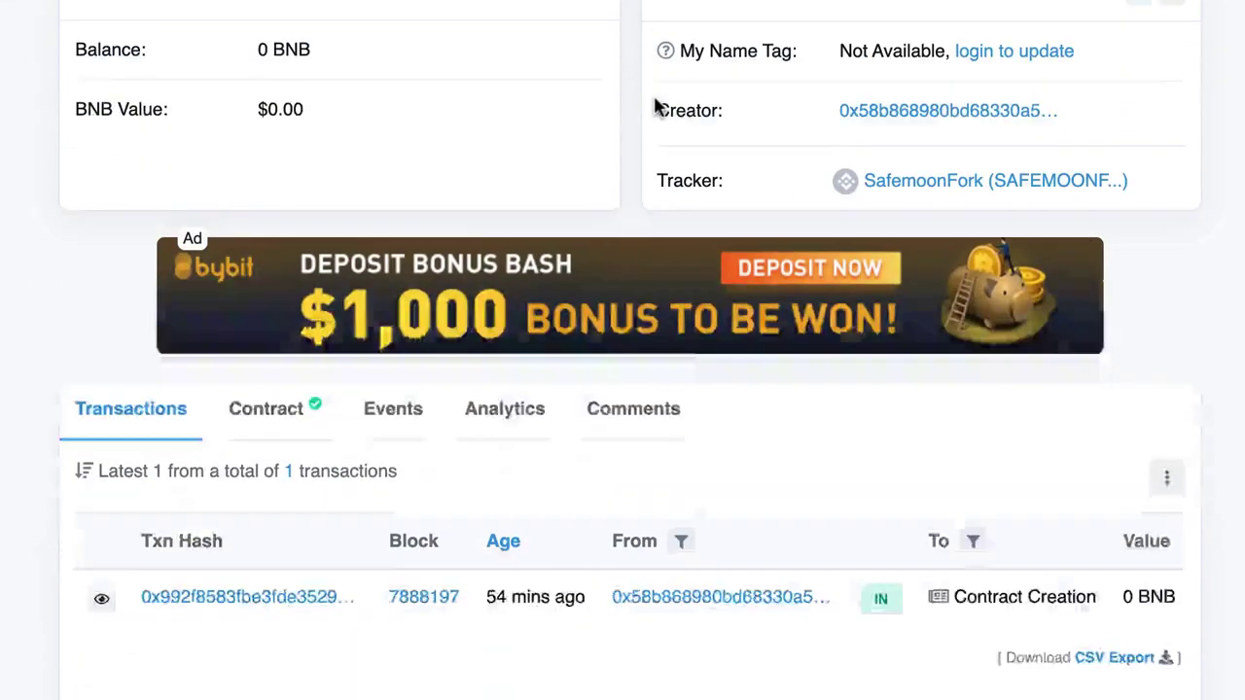
scroll(655, 105, down, 1)
click(278, 321)
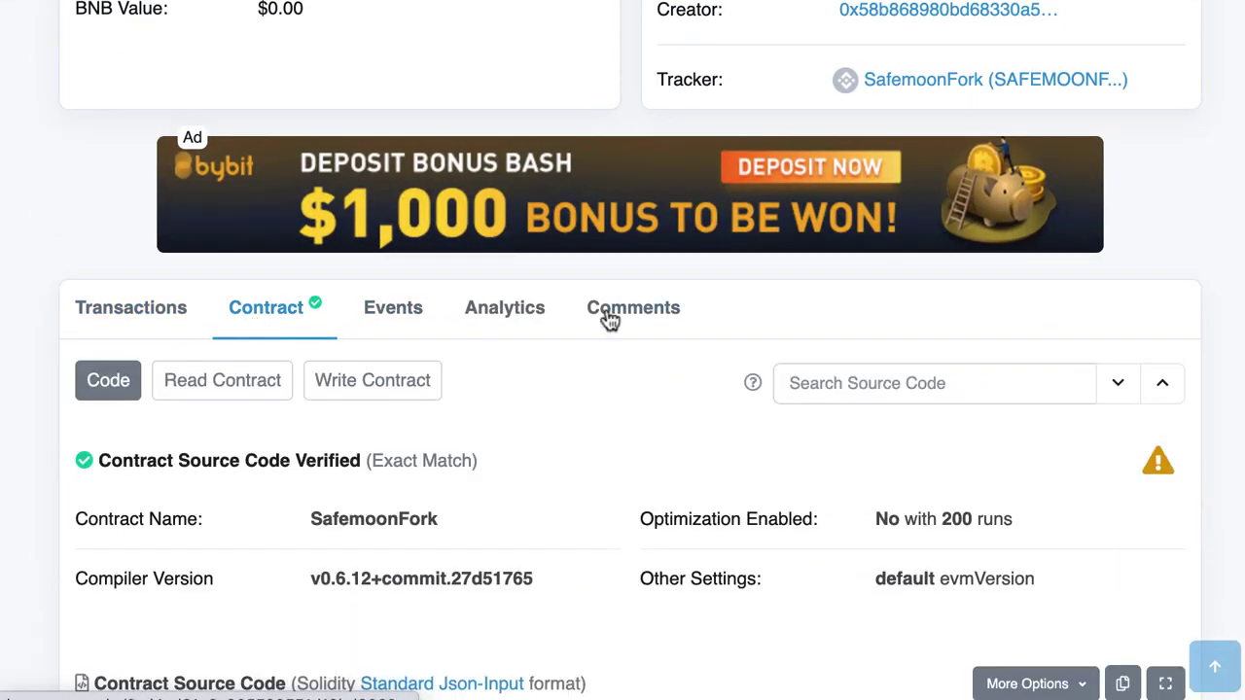
click(429, 391)
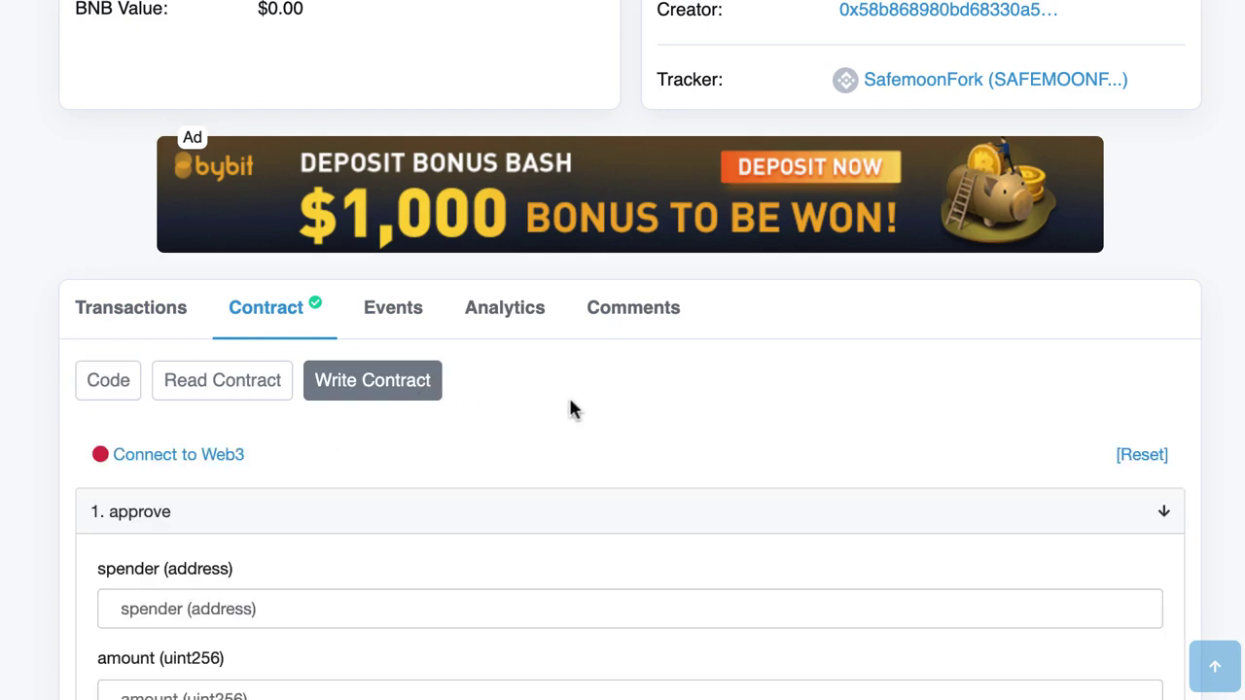
Connect the contract page to Web3 through MetaMask using Account 14
scroll(571, 408, down, 1)
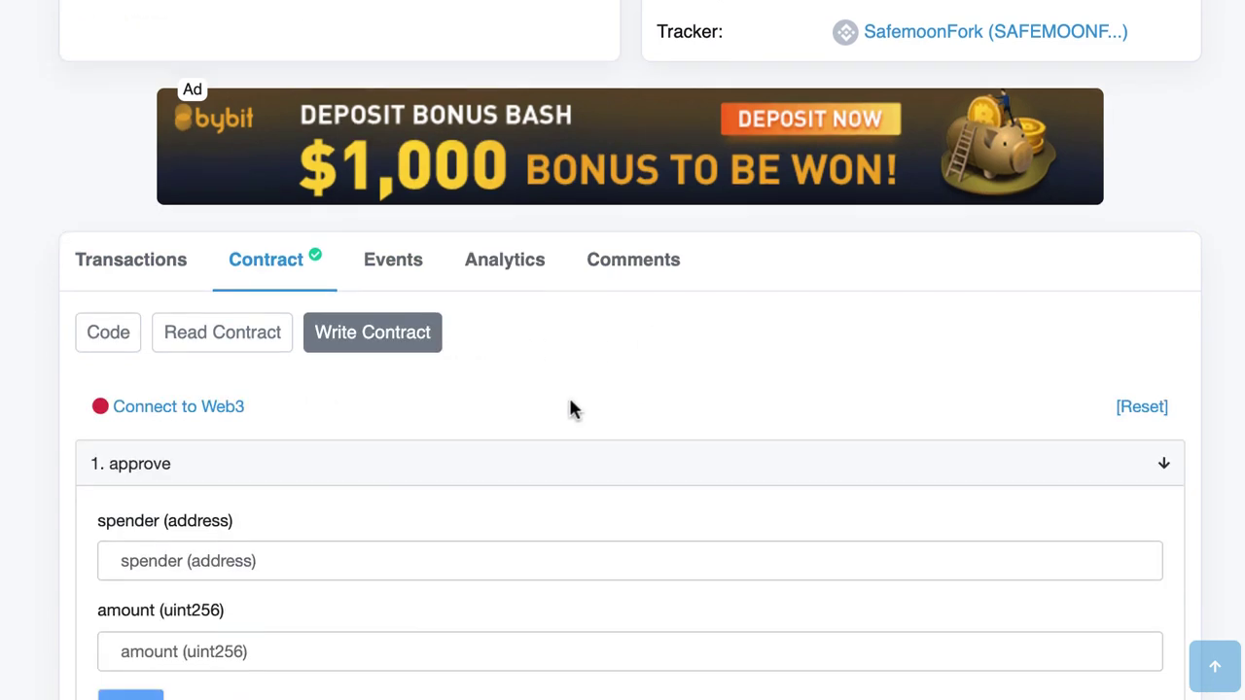
click(195, 417)
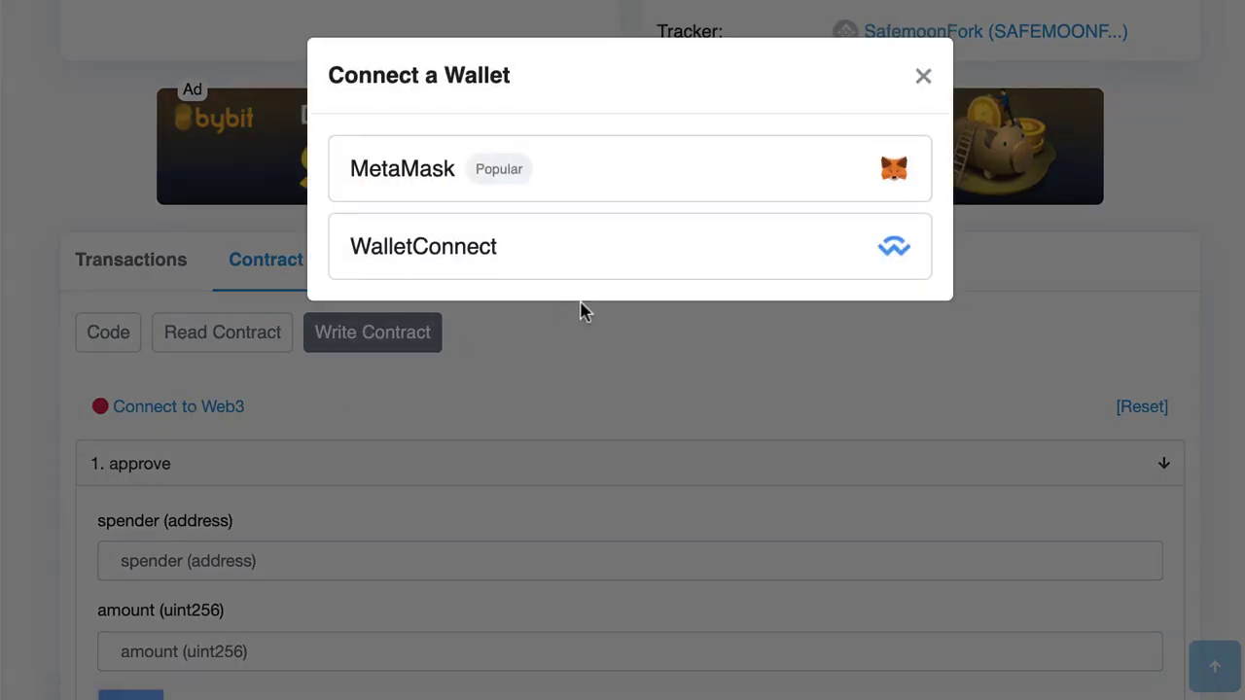
click(645, 180)
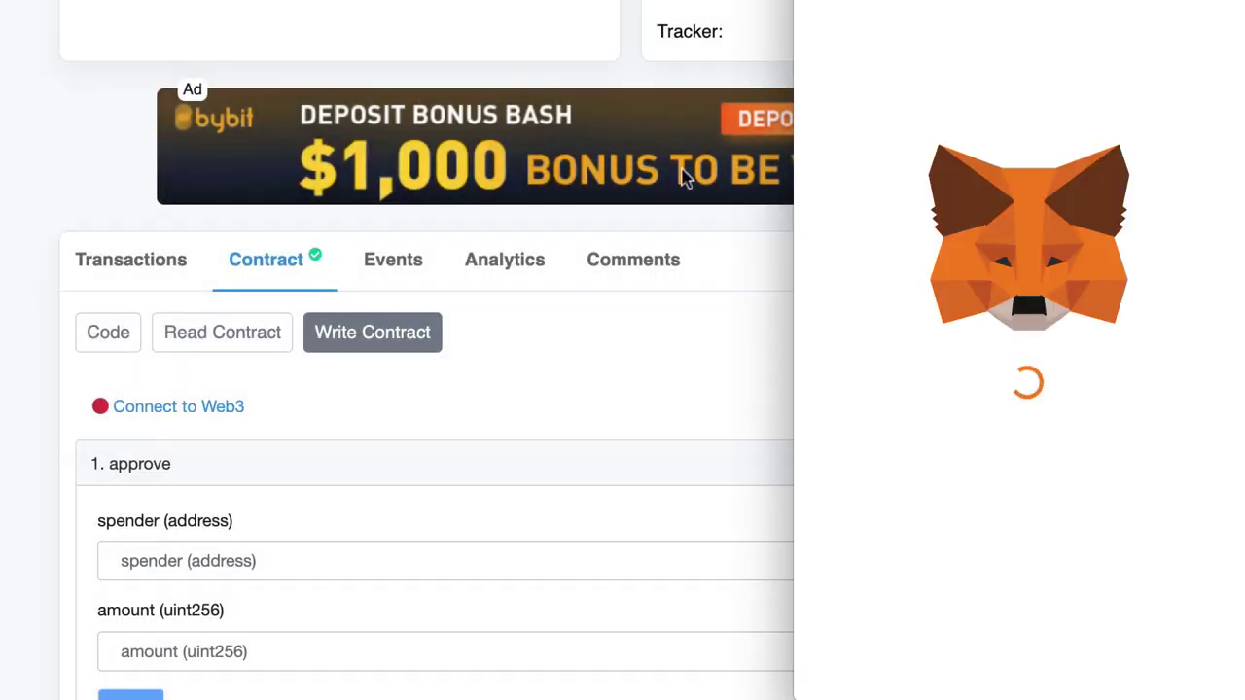
scroll(1079, 352, down, 10)
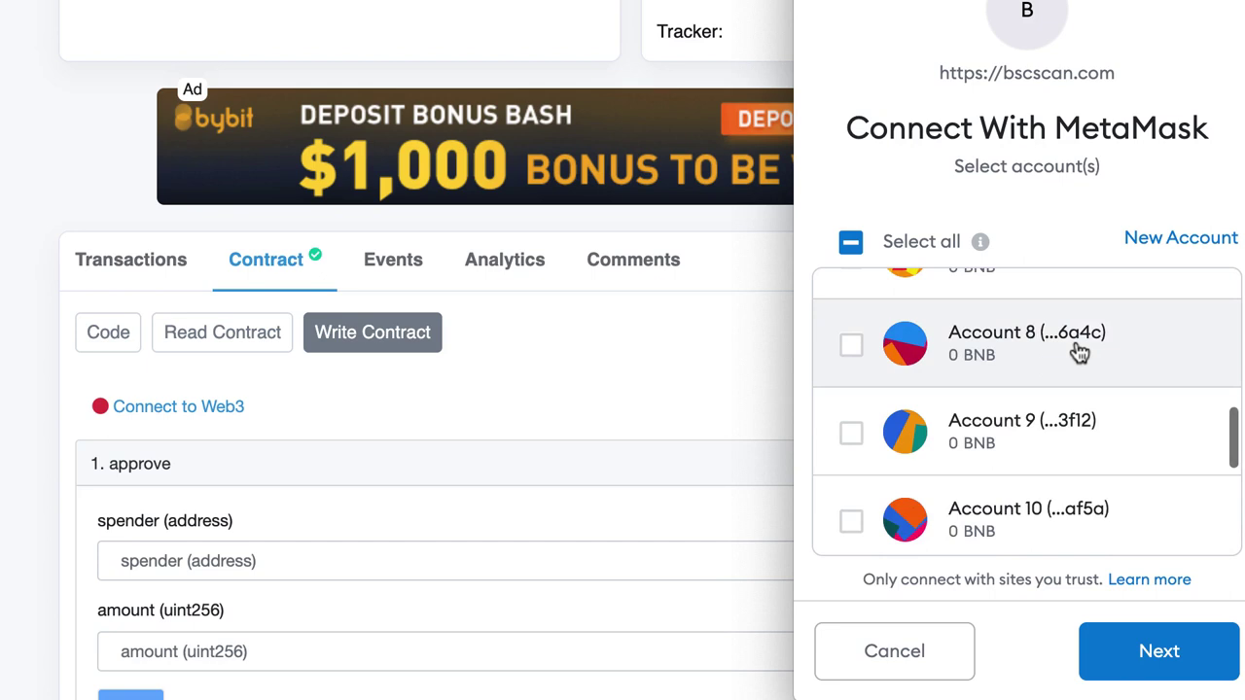
scroll(1080, 352, down, 2)
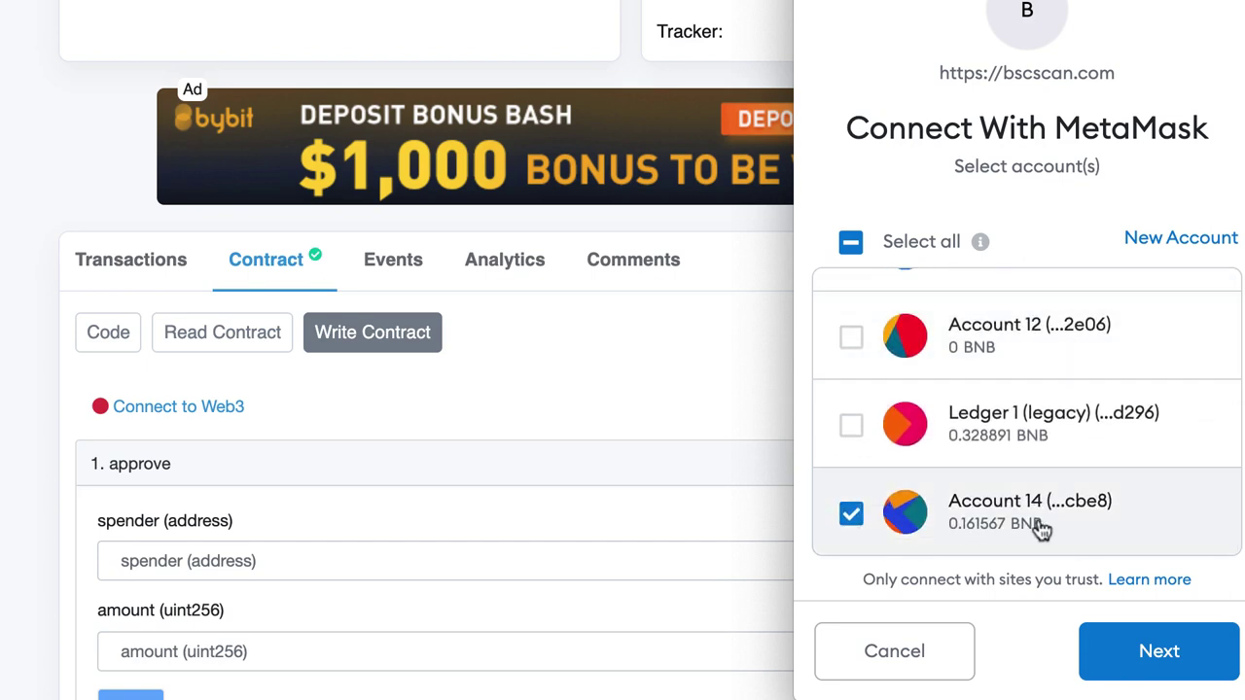
click(1156, 652)
click(1156, 652)
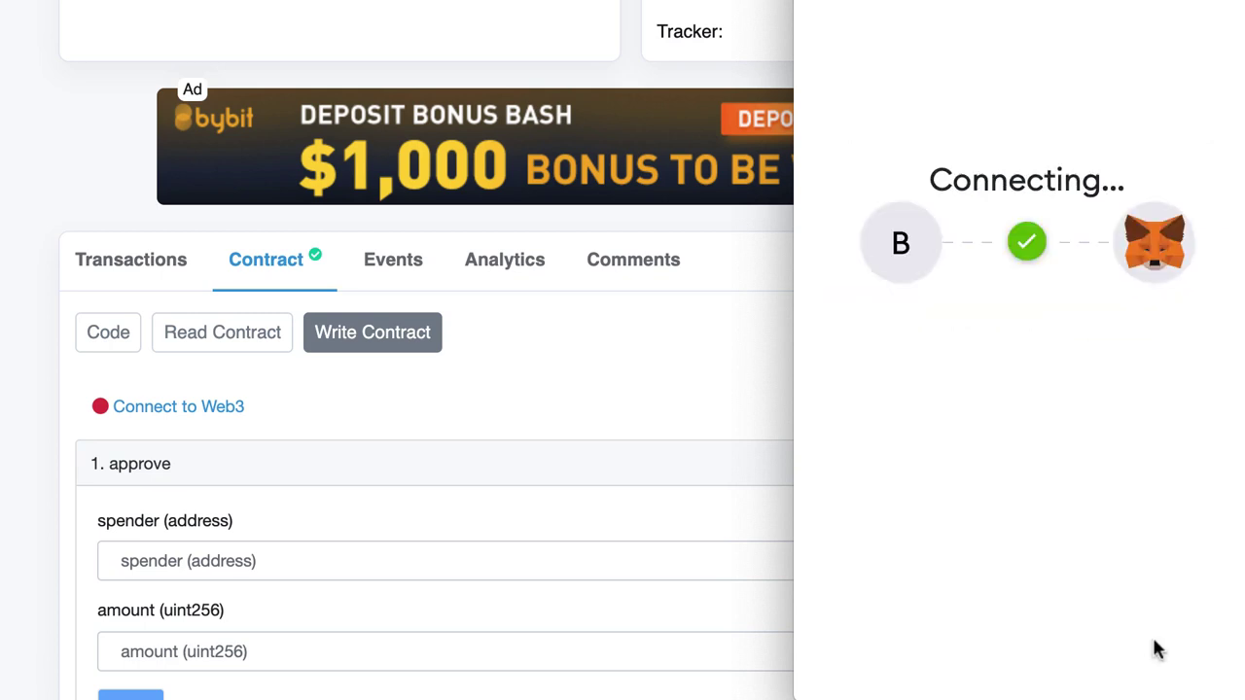
Enter the copied top holder's address as the recipient in the contract's transfer function
scroll(722, 416, down, 3)
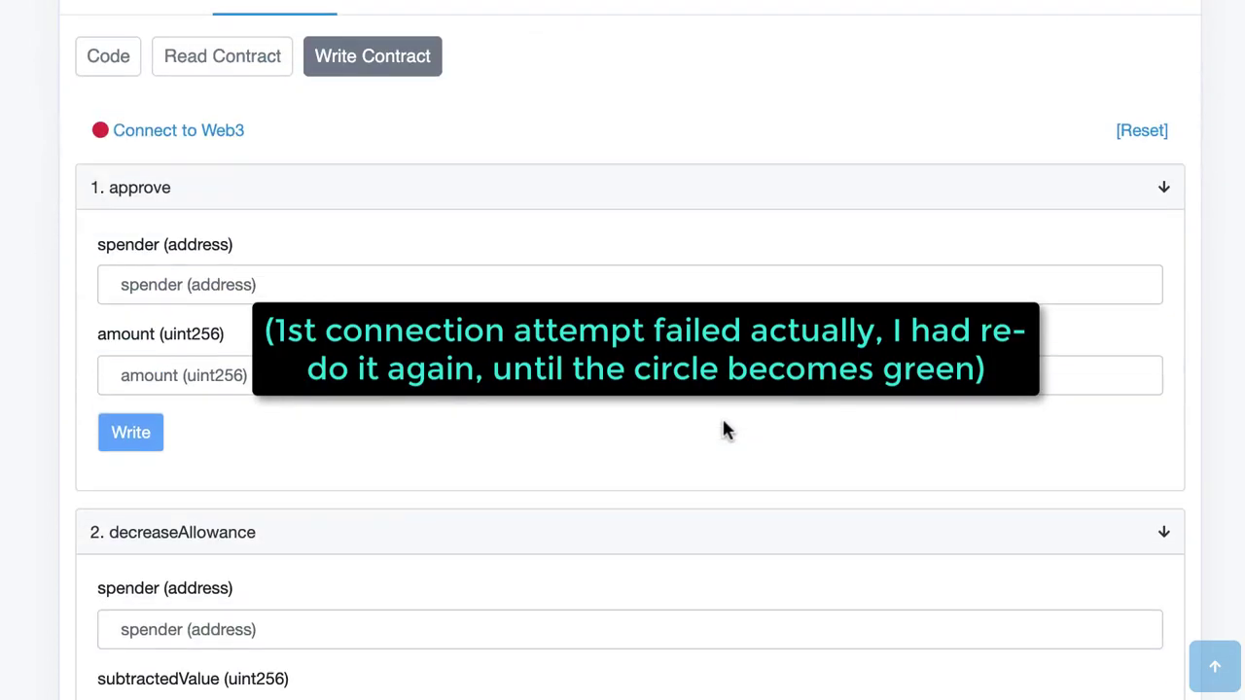
scroll(724, 422, down, 4)
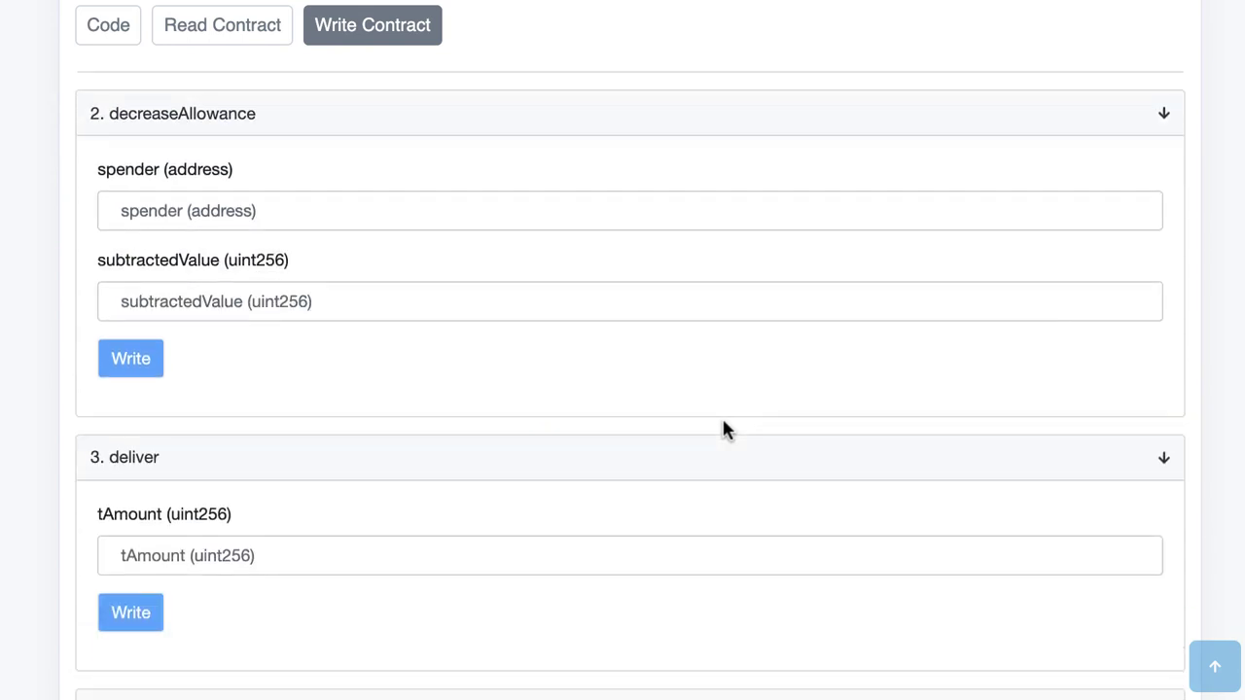
scroll(723, 430, down, 8)
scroll(727, 432, down, 12)
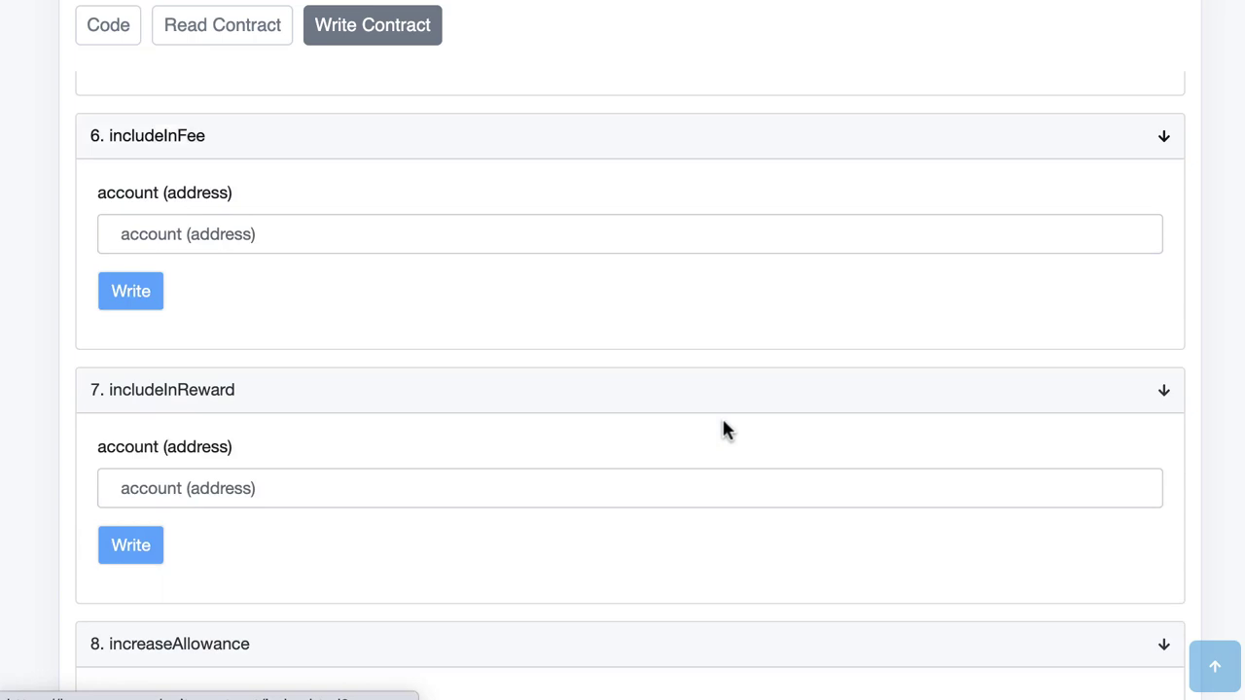
scroll(727, 432, down, 2)
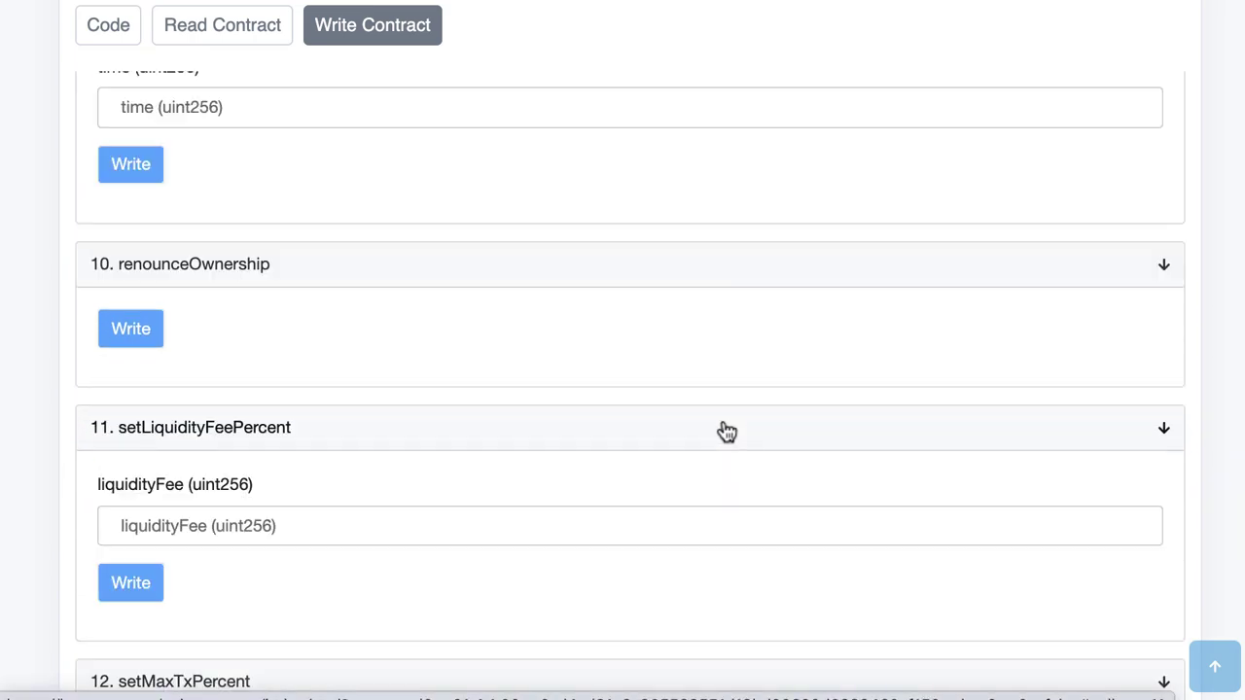
scroll(727, 432, down, 8)
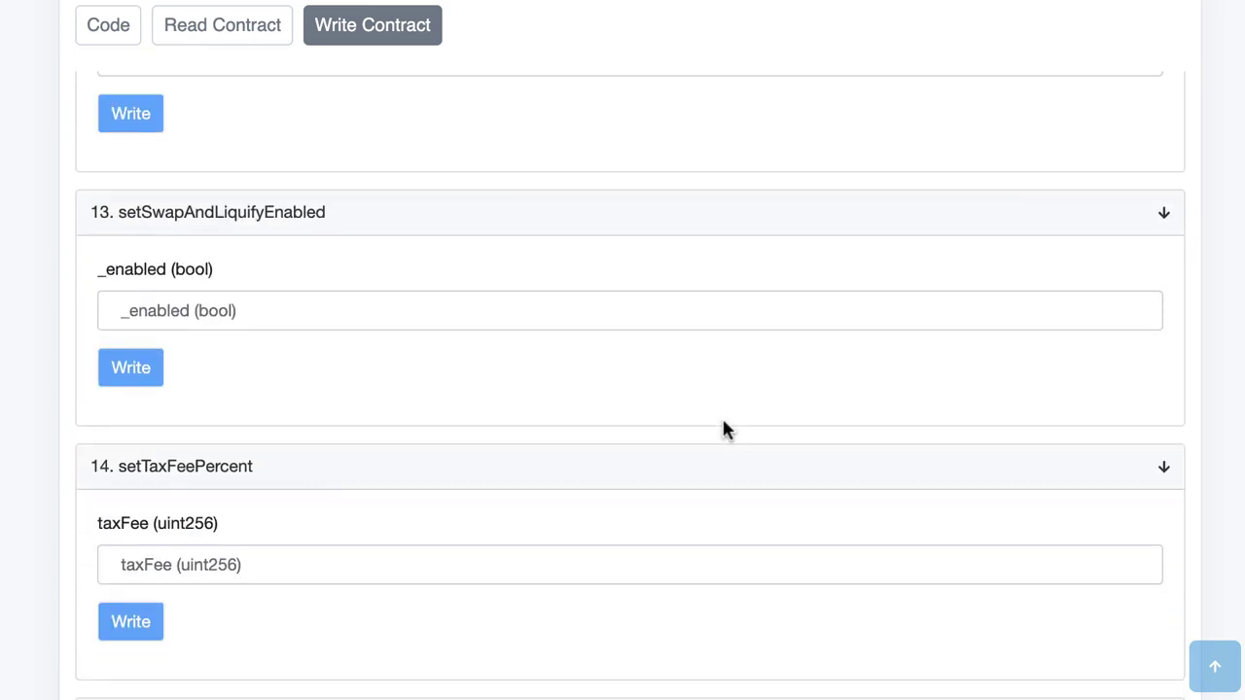
scroll(724, 430, down, 6)
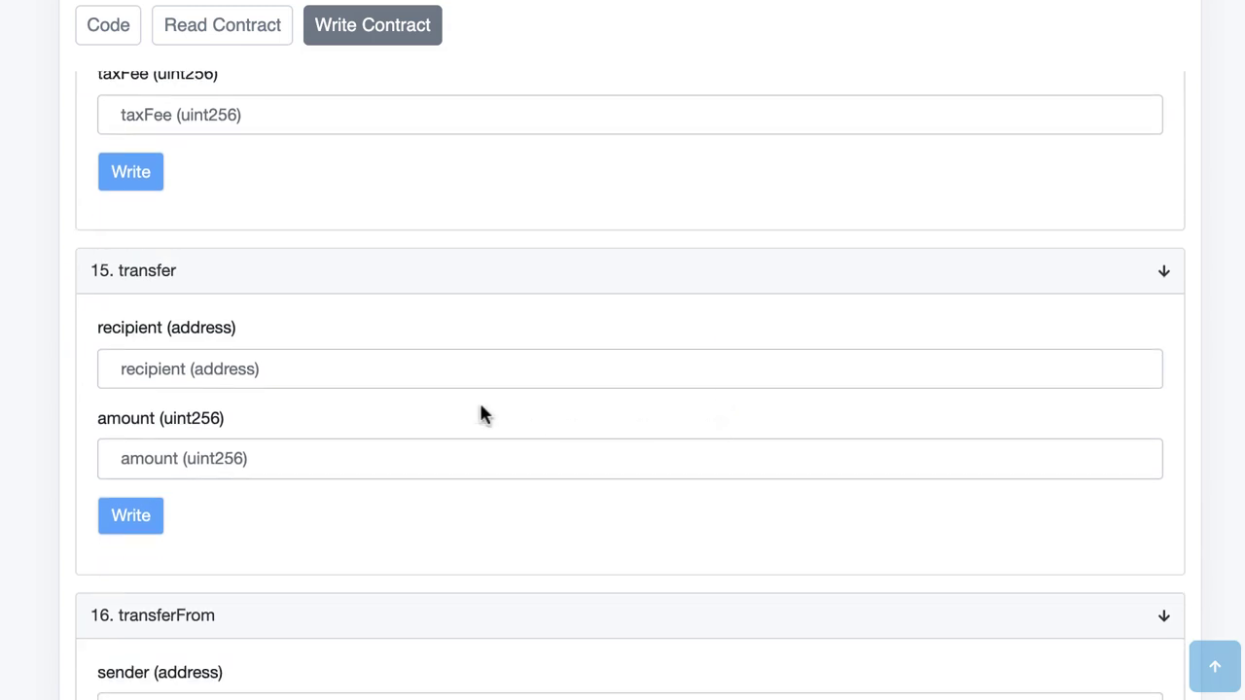
click(324, 359)
key(ctrl+v)
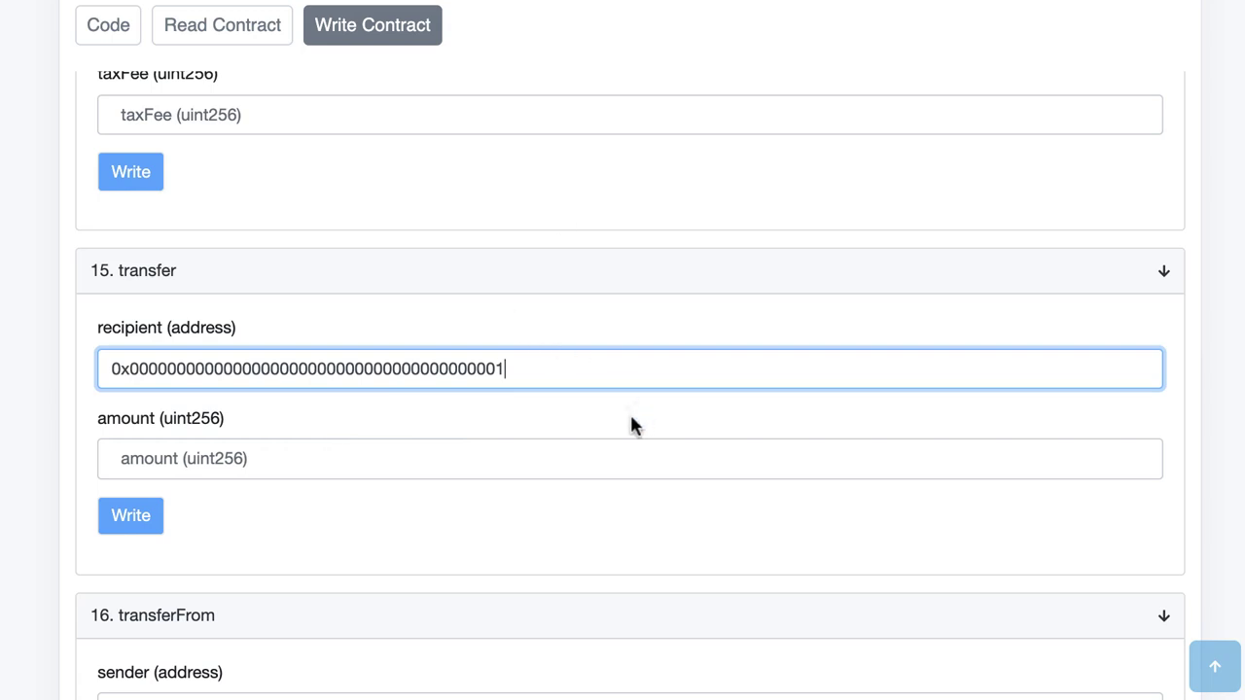
Set the transfer amount to 10000 and submit the transfer function
click(401, 439)
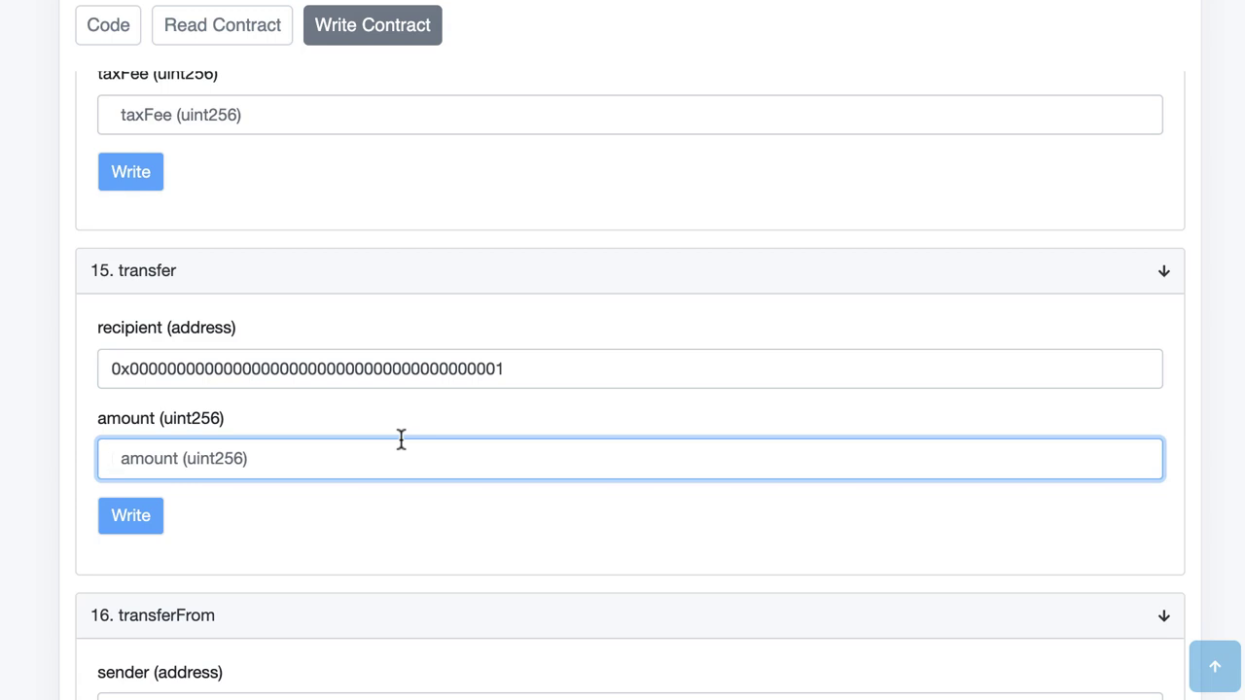
text(1000)
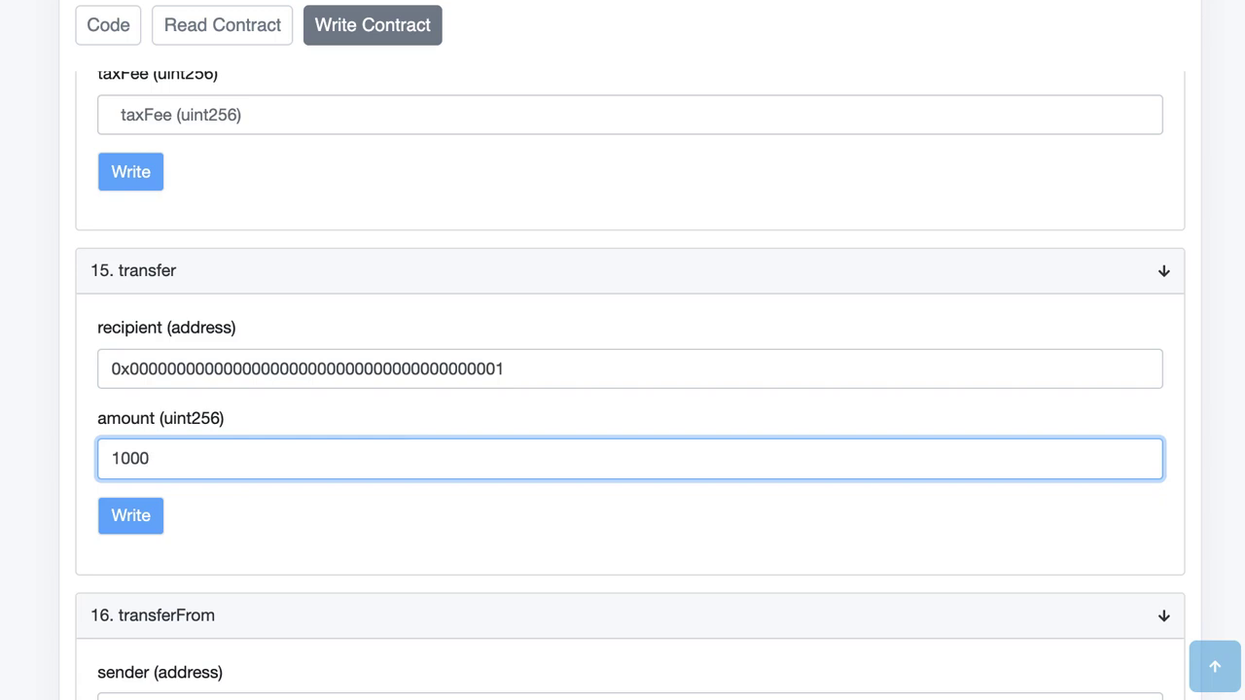
text(0)
scroll(156, 525, down, 2)
click(139, 436)
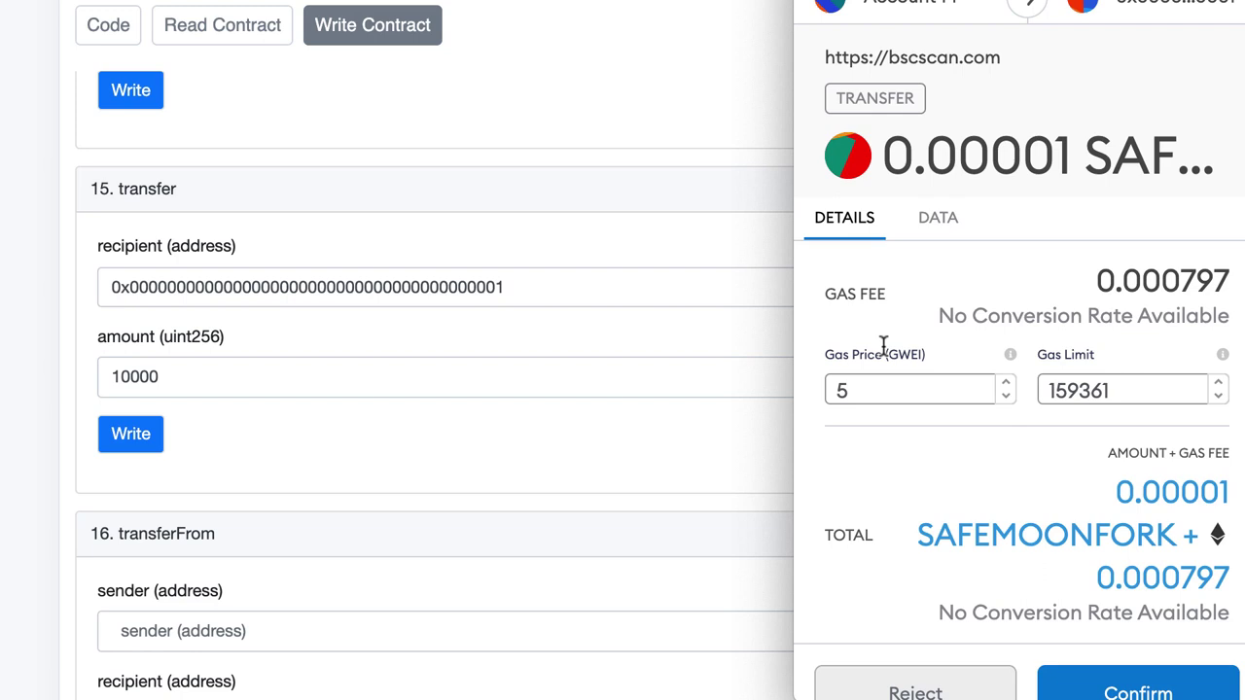
Review the token transfer's gas details in MetaMask and confirm the transaction
scroll(973, 344, down, 1)
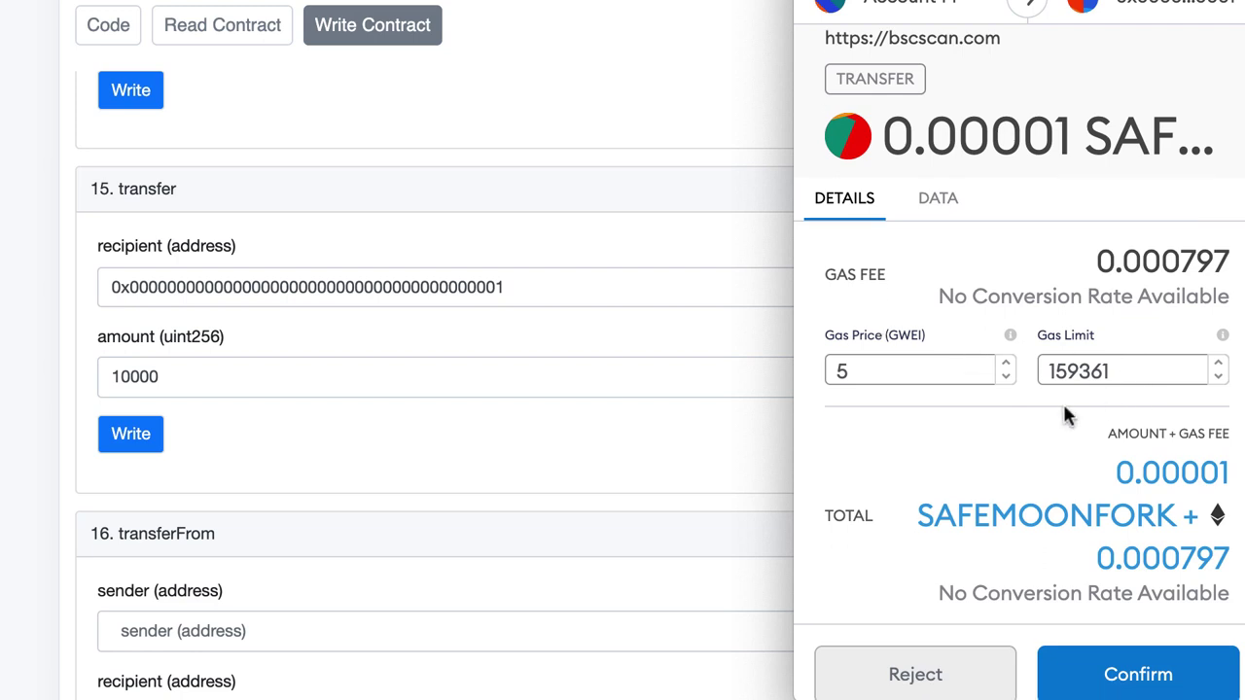
scroll(1014, 422, down, 1)
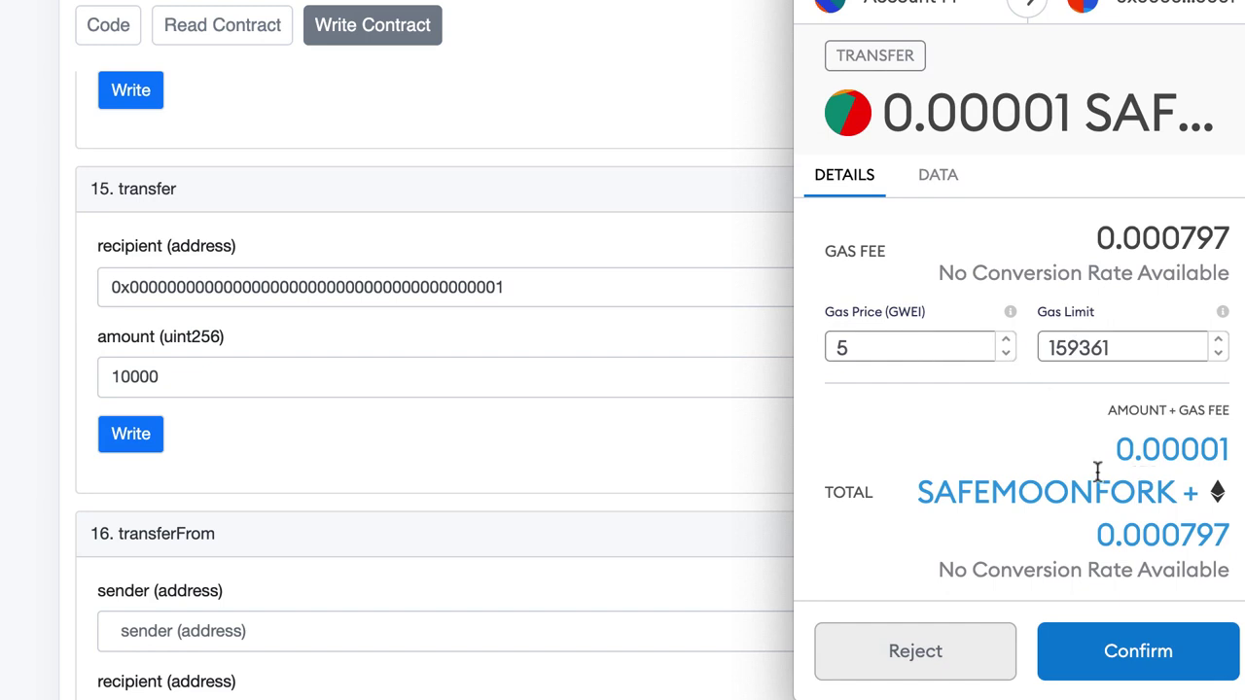
click(1169, 667)
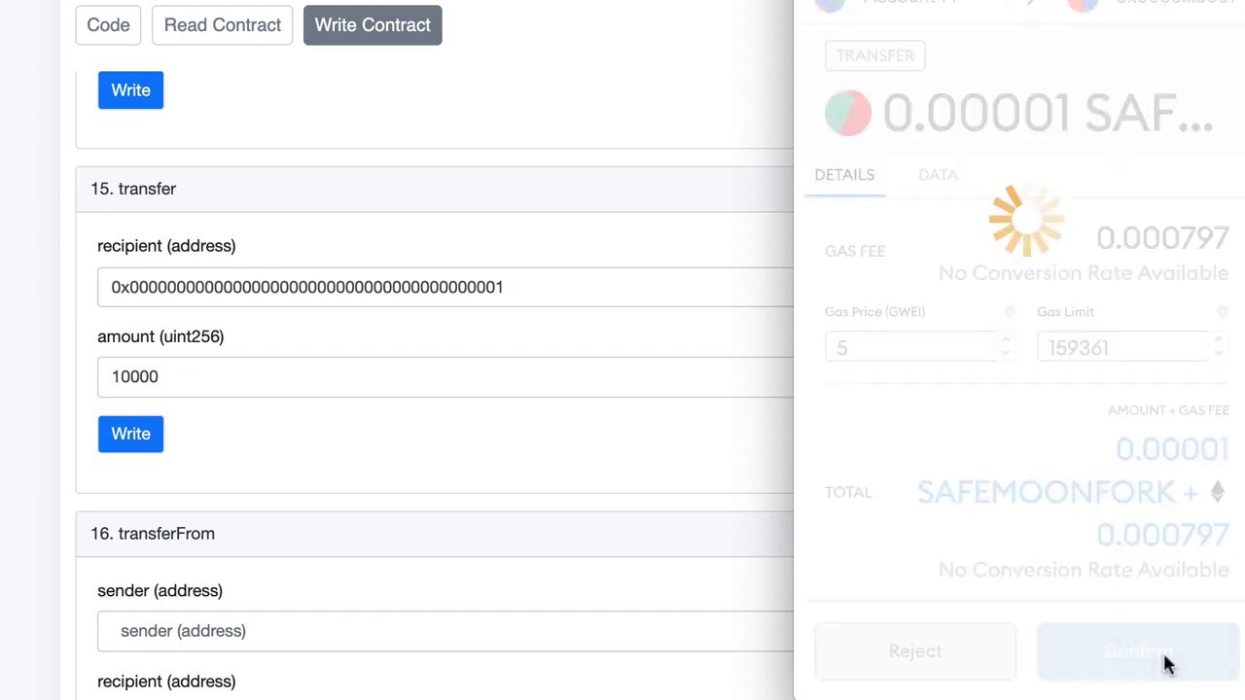
View the submitted transfer's transaction details, including its status and tokens transferred, and return to the contract page
click(339, 440)
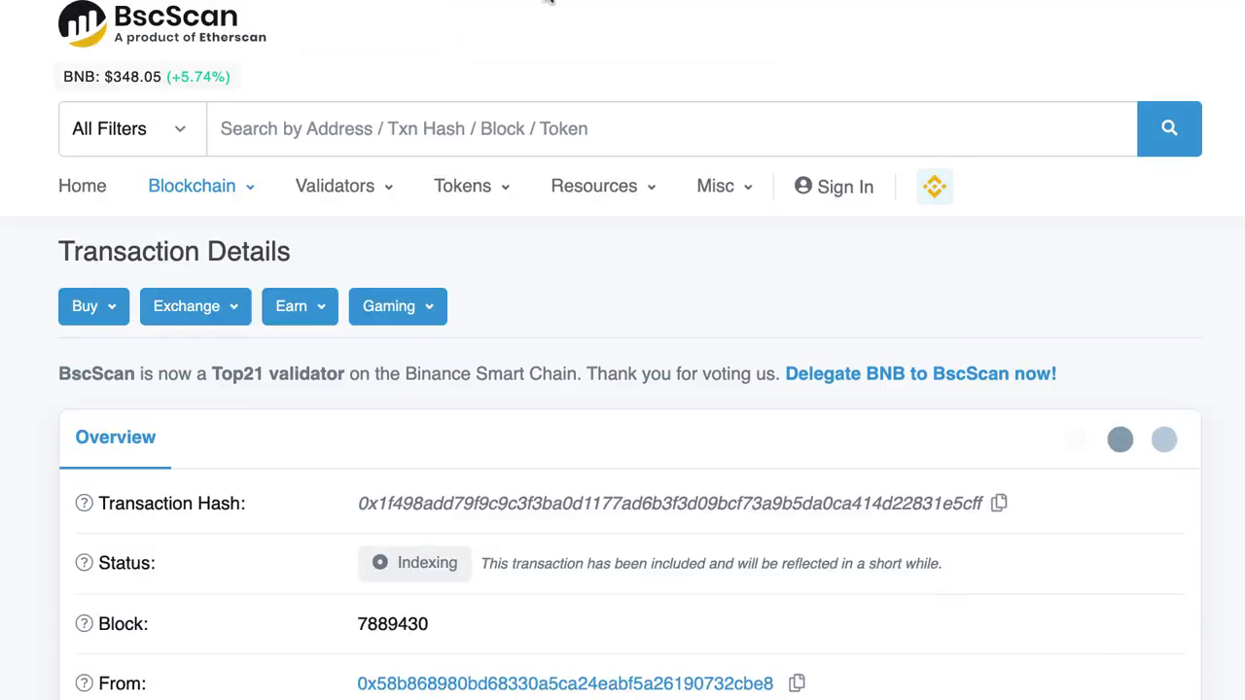
scroll(584, 218, down, 2)
scroll(587, 225, down, 2)
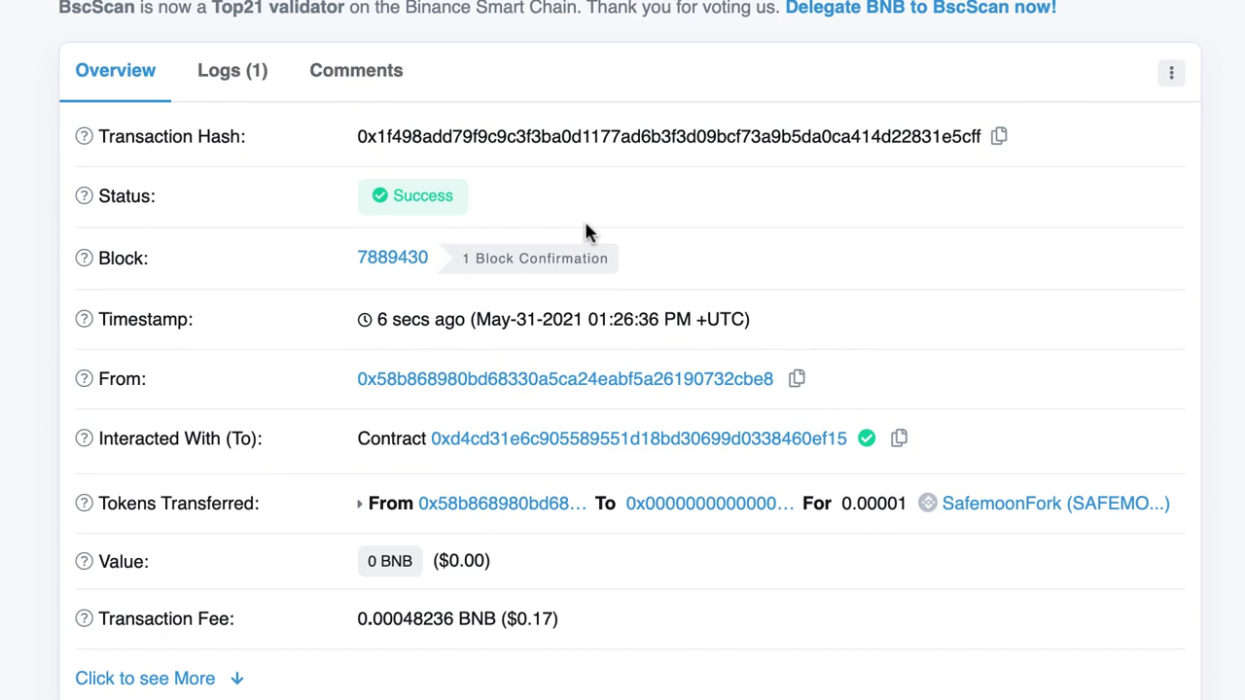
key(ctrl+w)
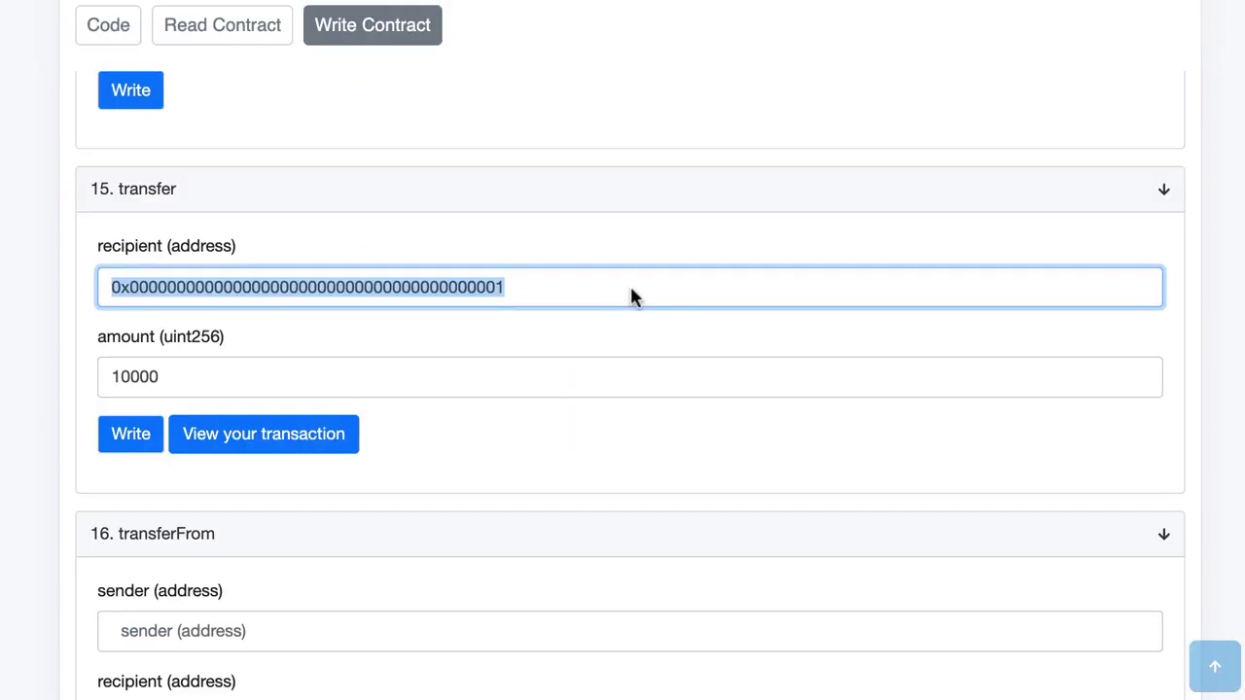
Query balanceOf in the contract's read functions for the transfer's recipient address and examine the returned balance
scroll(630, 283, up, 20)
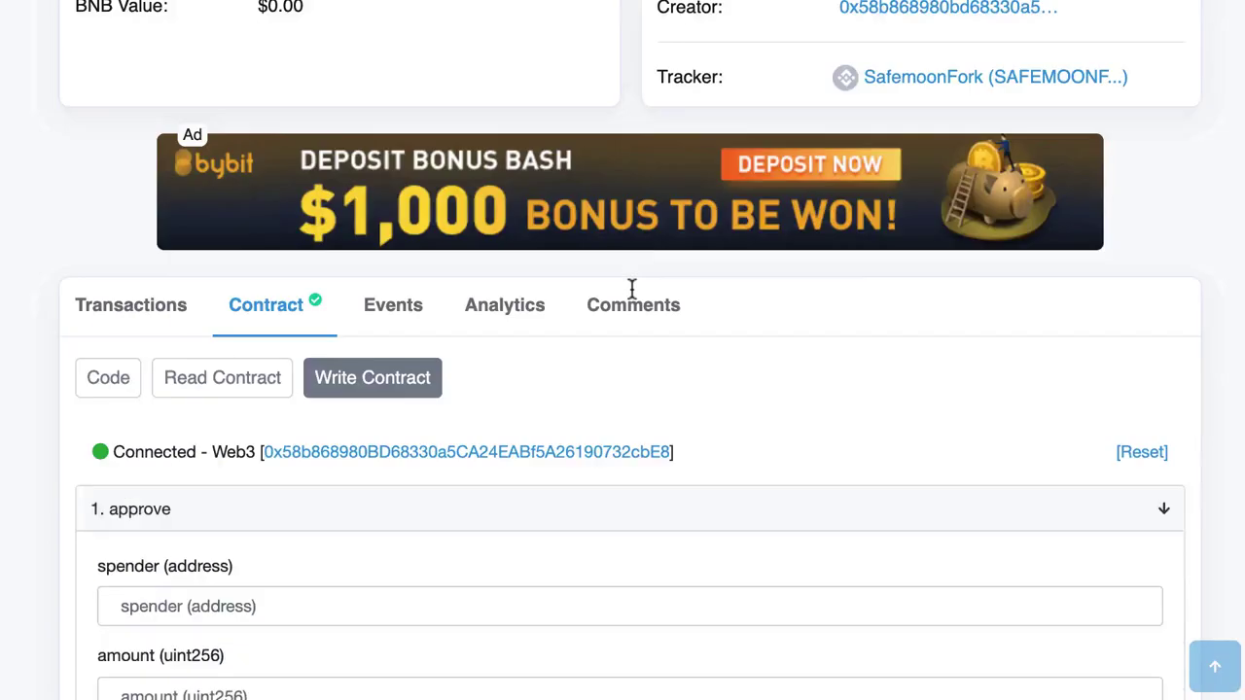
scroll(630, 295, down, 5)
scroll(631, 295, up, 1)
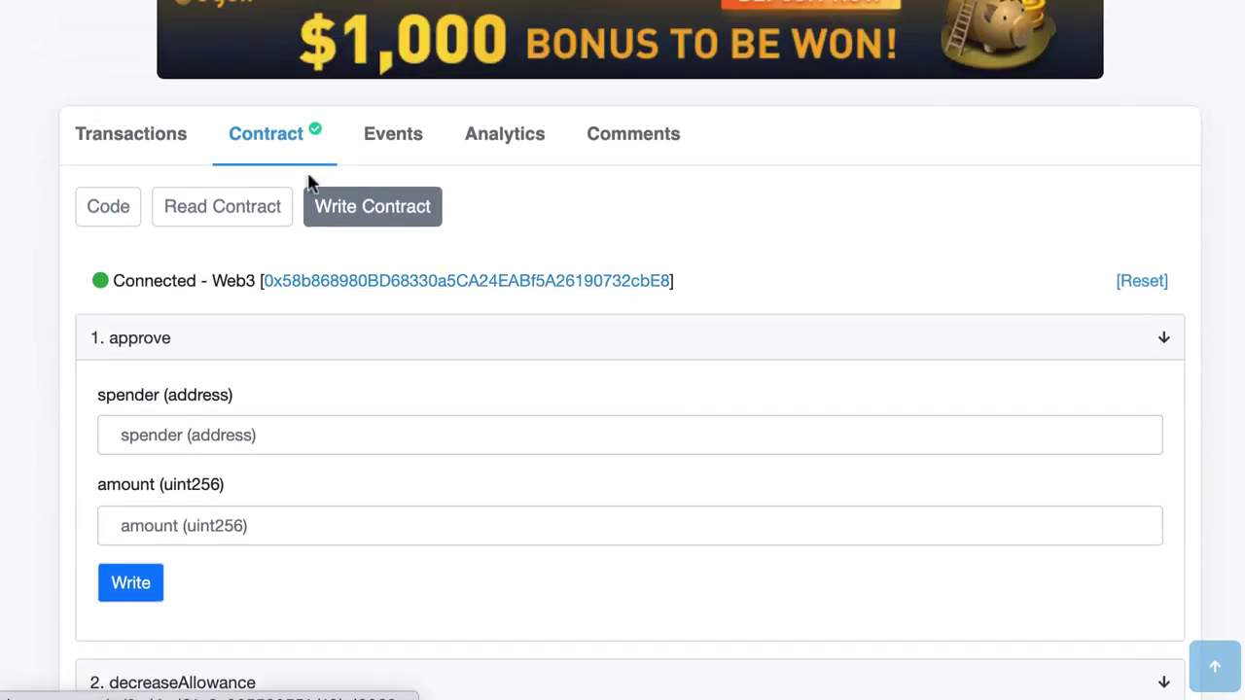
click(220, 205)
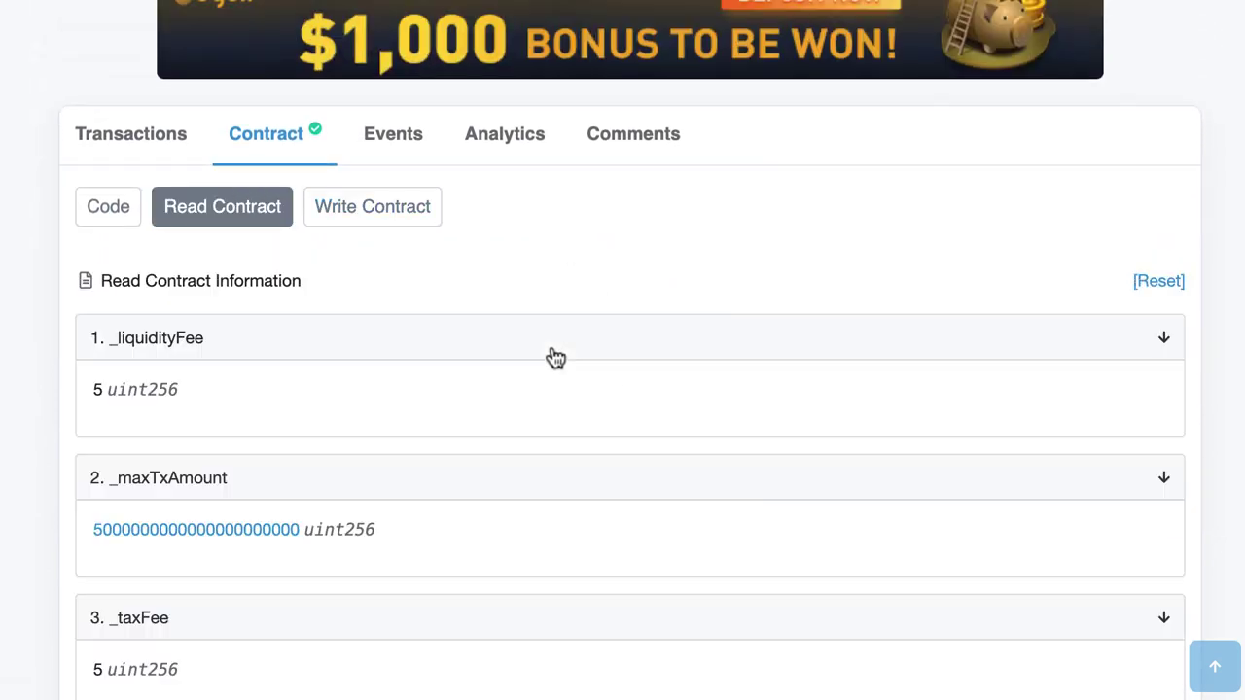
scroll(494, 381, down, 7)
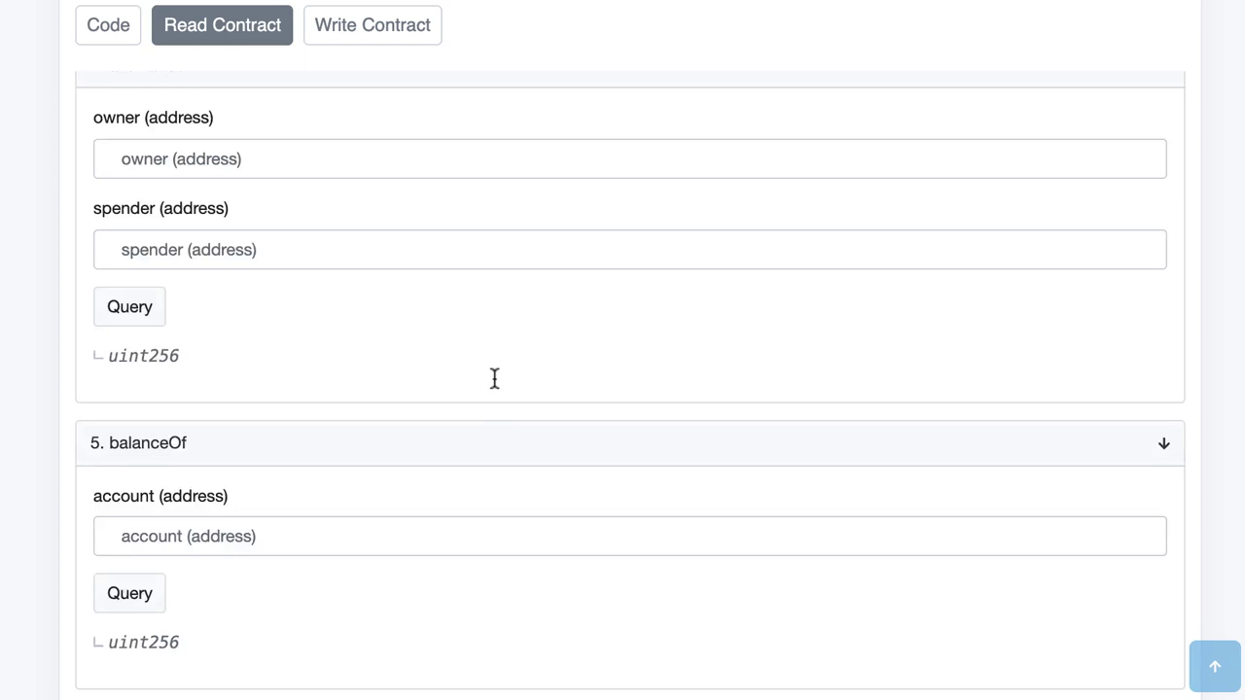
scroll(494, 379, down, 1)
click(387, 409)
key(ctrl+v)
click(118, 483)
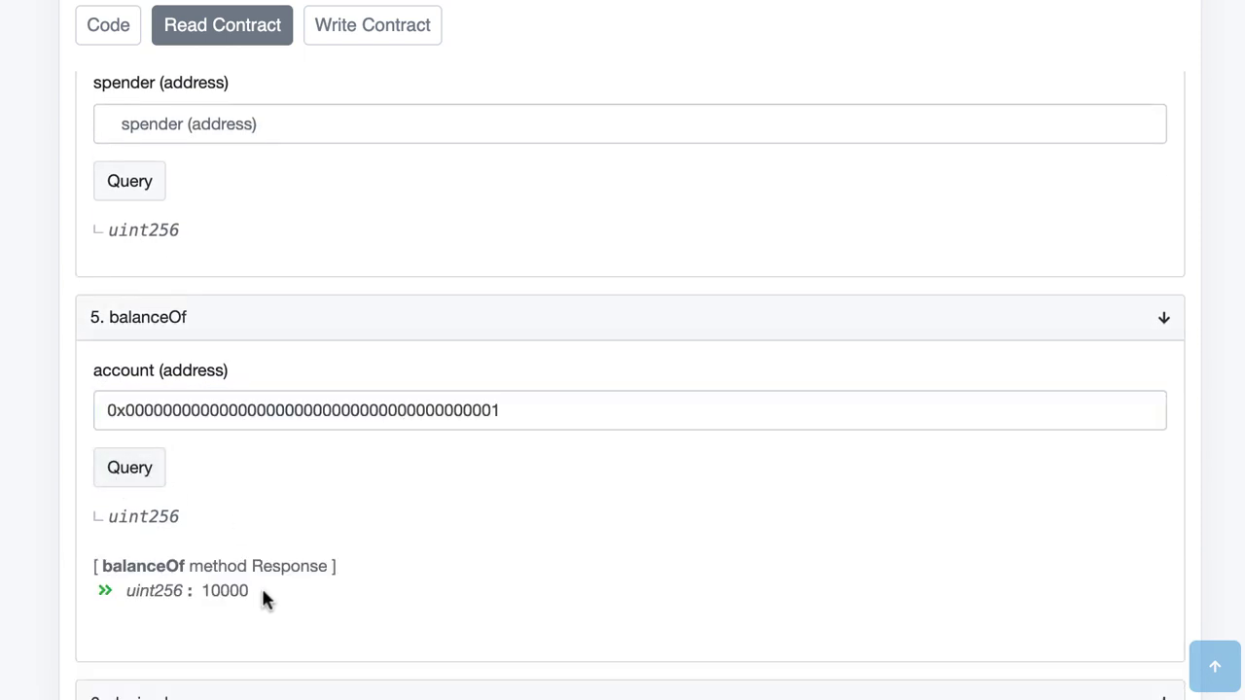
drag(253, 589, 199, 595)
click(288, 593)
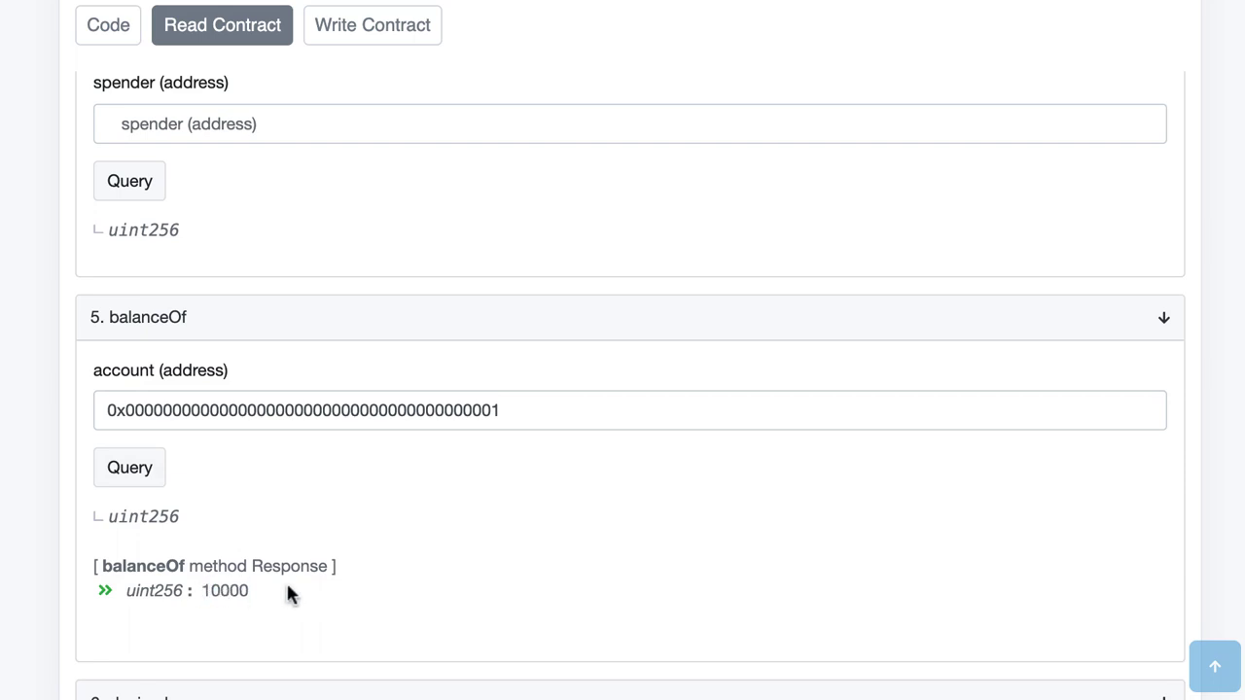